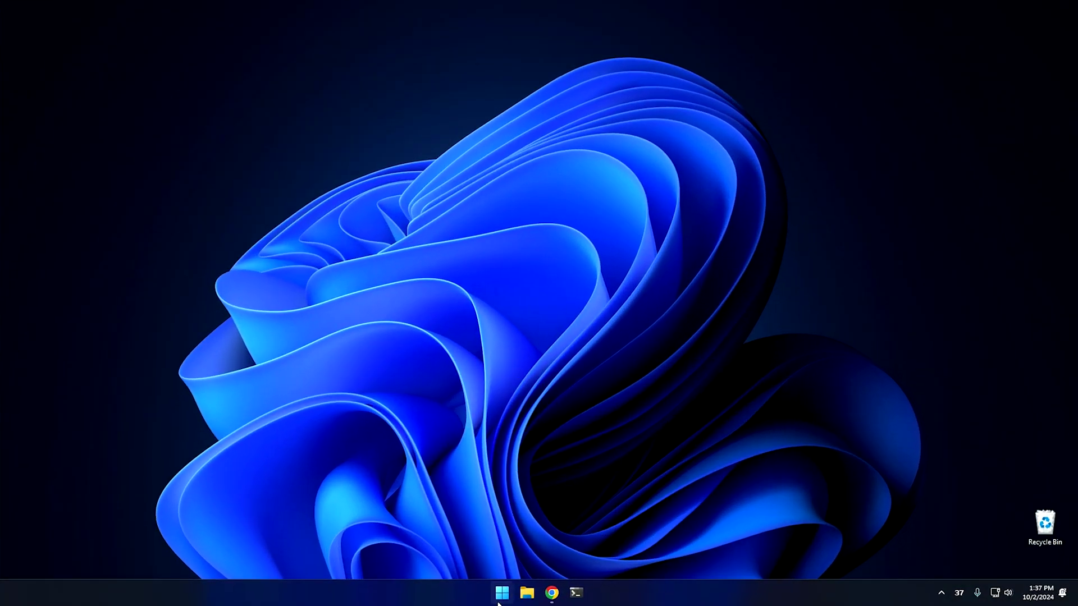
Step: Open the system About page in Settings and check the version under Windows specifications
left_click(499, 599)
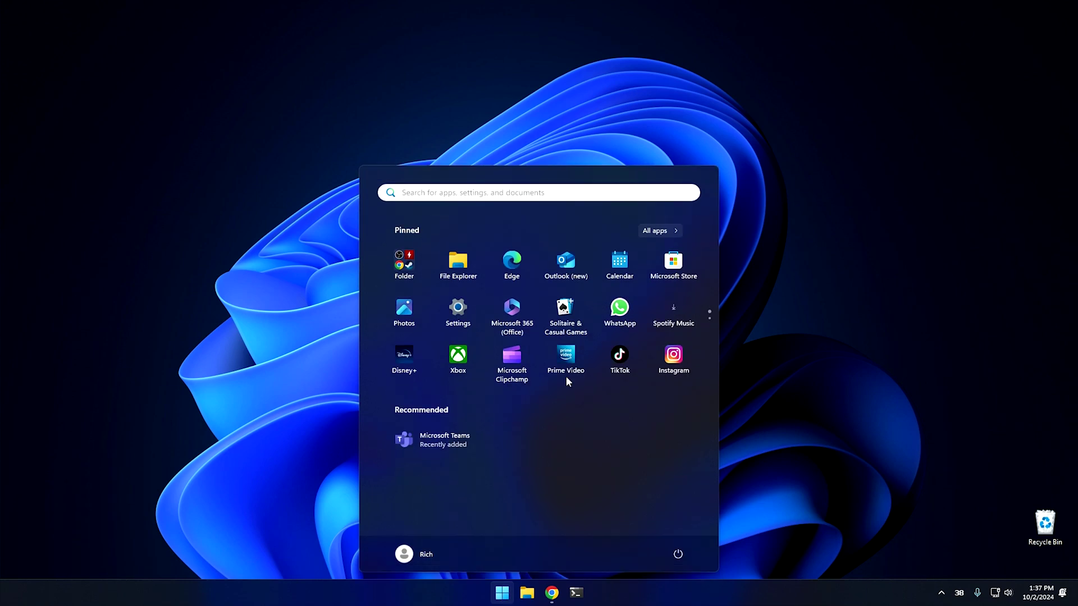
left_click(455, 314)
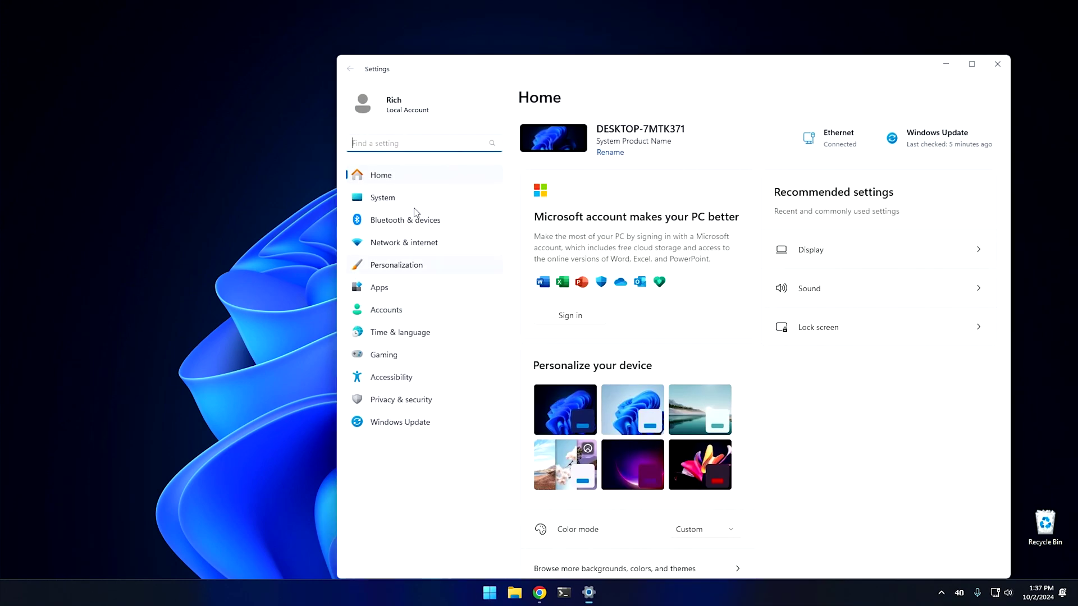
left_click(391, 197)
scroll(588, 561, "down", 7)
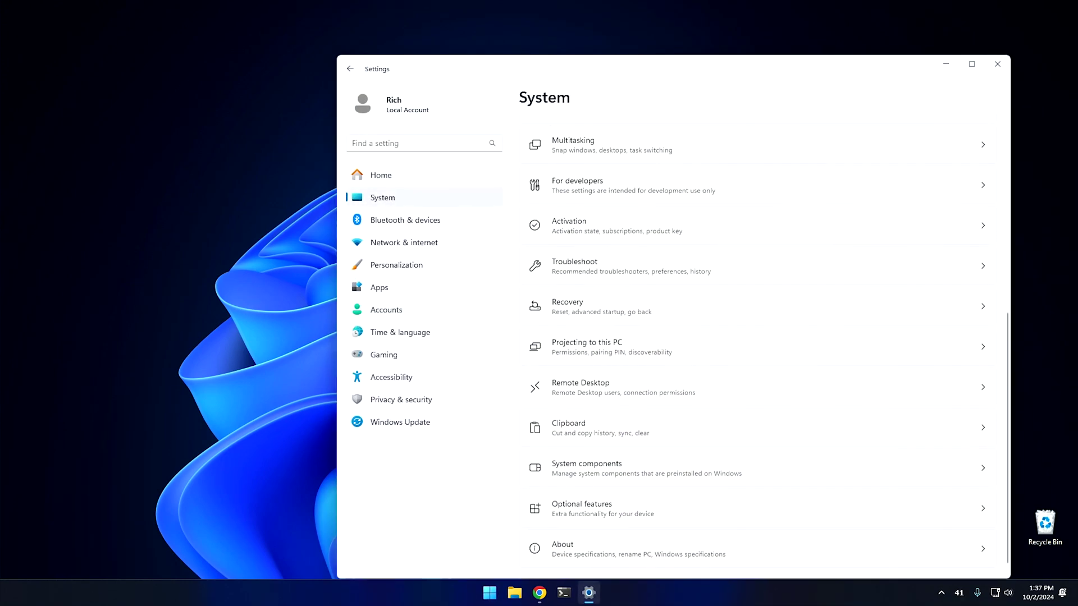
left_click(588, 558)
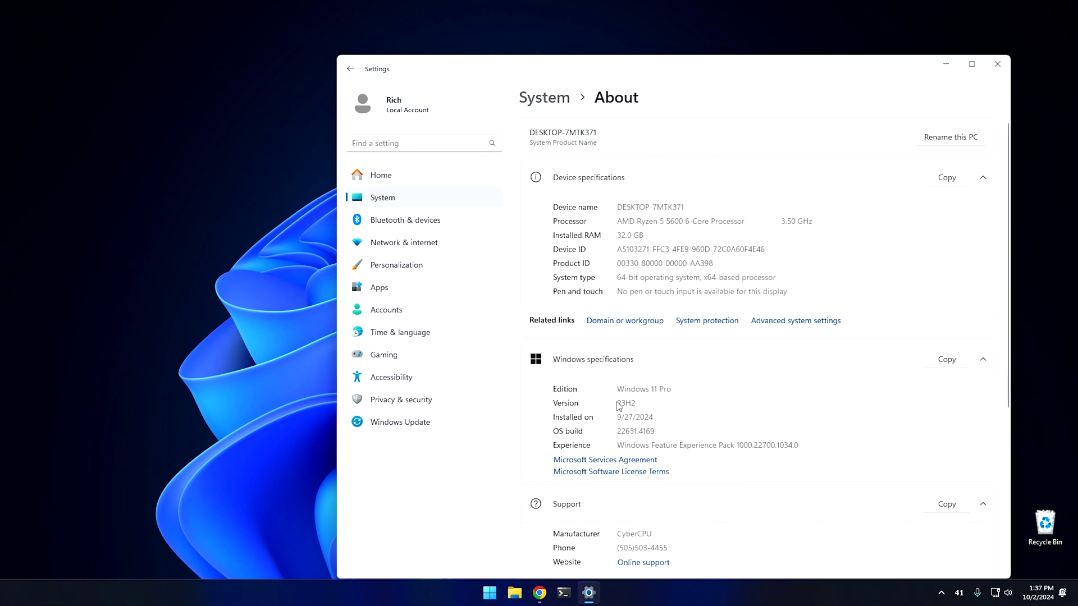
double_click(622, 402)
left_click_drag(678, 68, 601, 59)
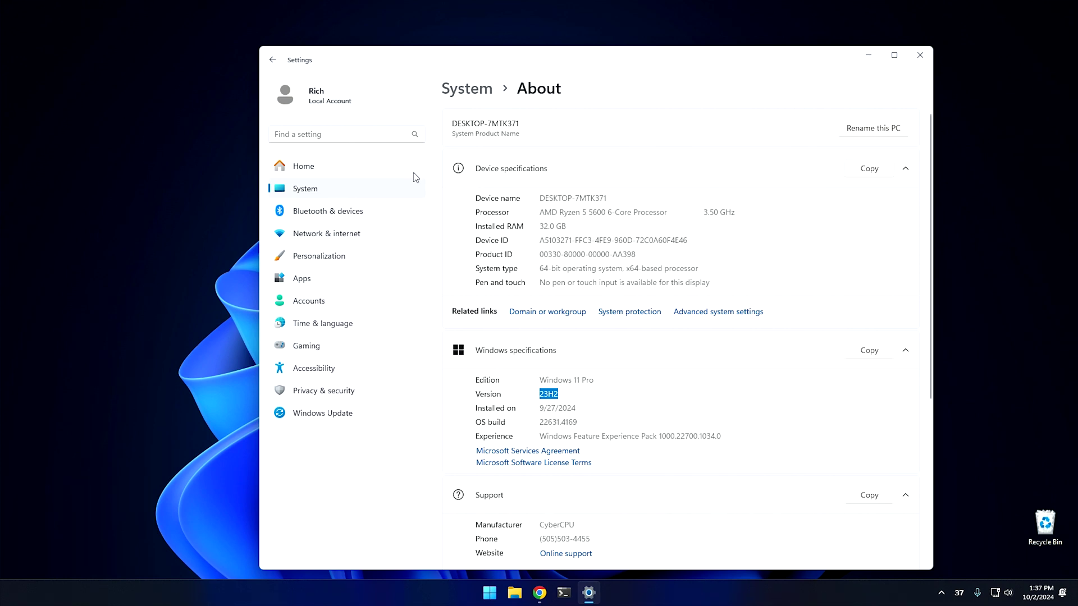
Step: Start reinstalling the current Windows version through the Recovery option Fix problems using Windows Update, leaving automatic restart off
left_click(299, 191)
scroll(625, 230, "down", 5)
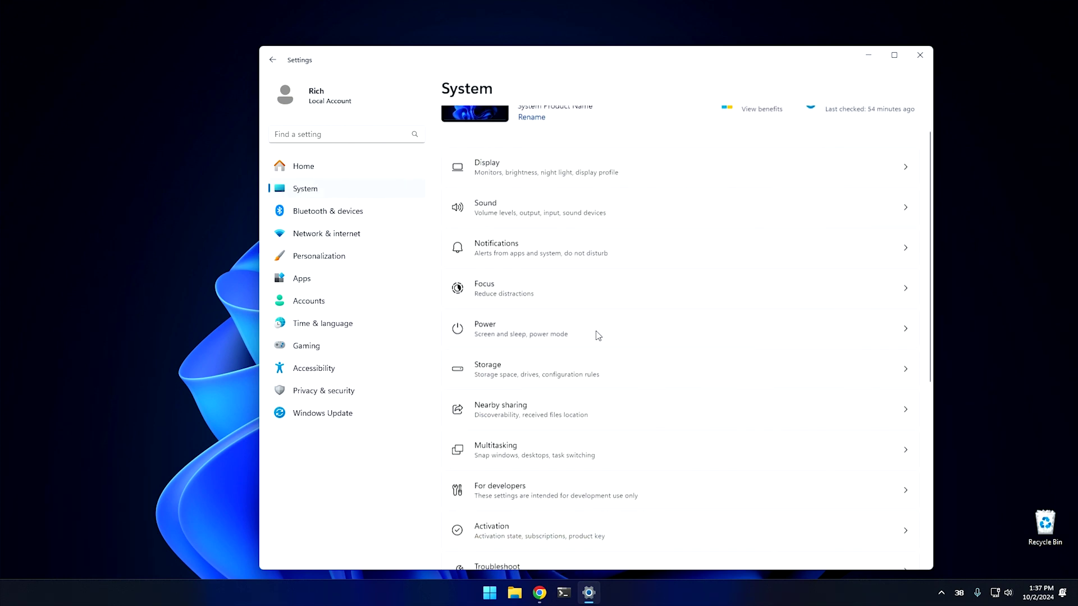
left_click(531, 374)
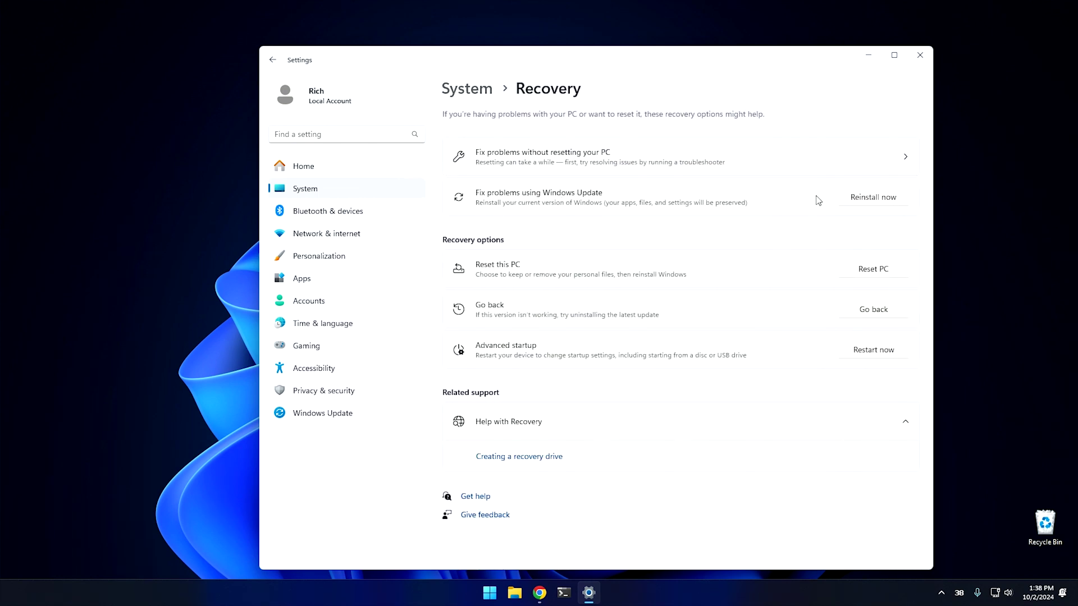
left_click(873, 197)
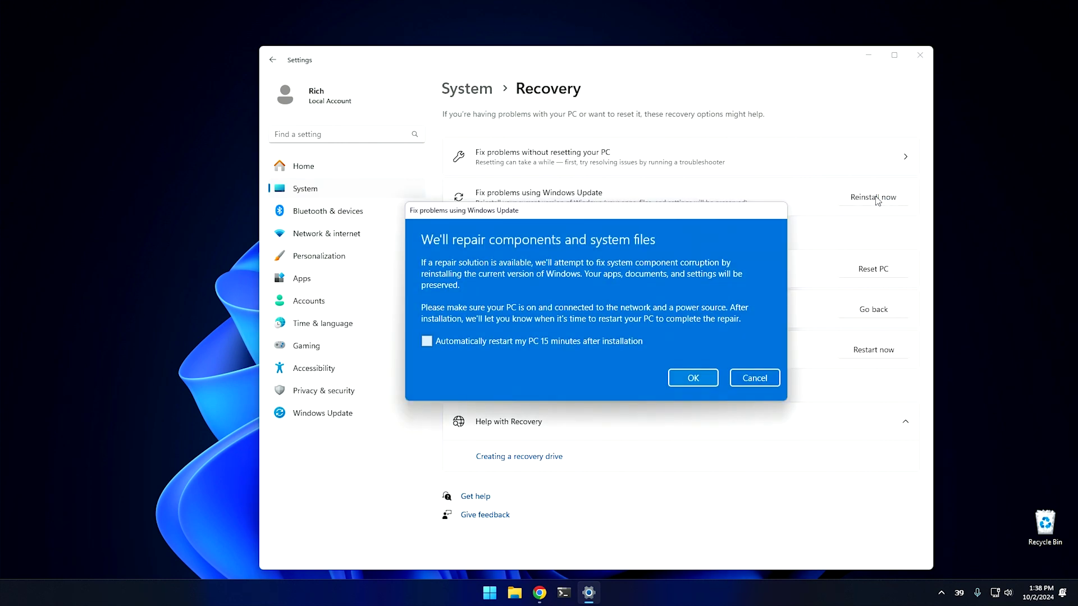
left_click(693, 378)
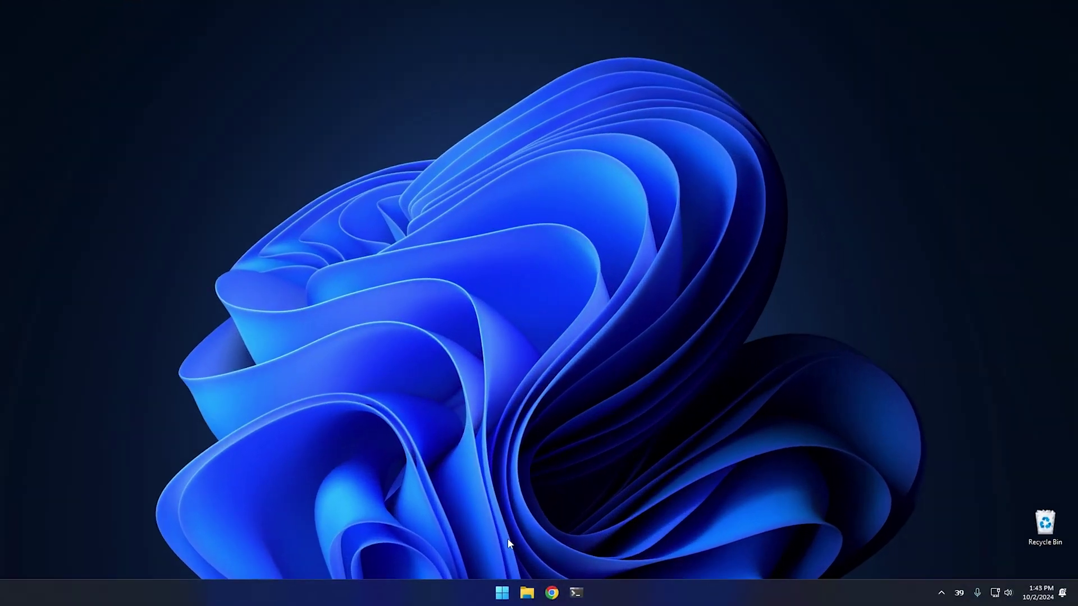
Step: Recheck the installed Windows version on the About page of a new Settings window, and close Settings
left_click(500, 599)
left_click(458, 307)
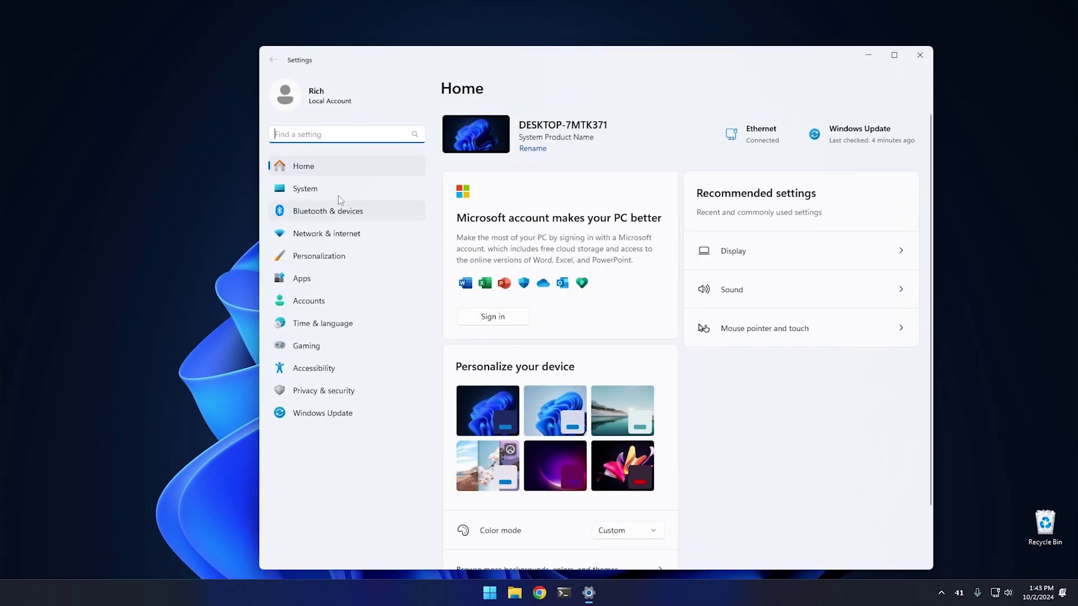
left_click(322, 188)
scroll(559, 304, "down", 6)
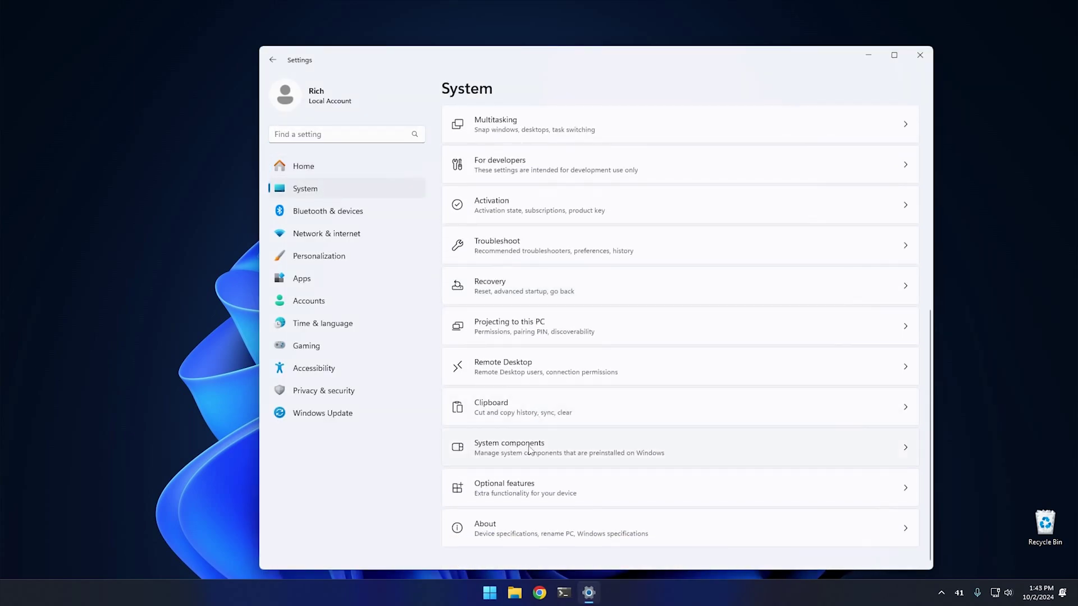
left_click(522, 537)
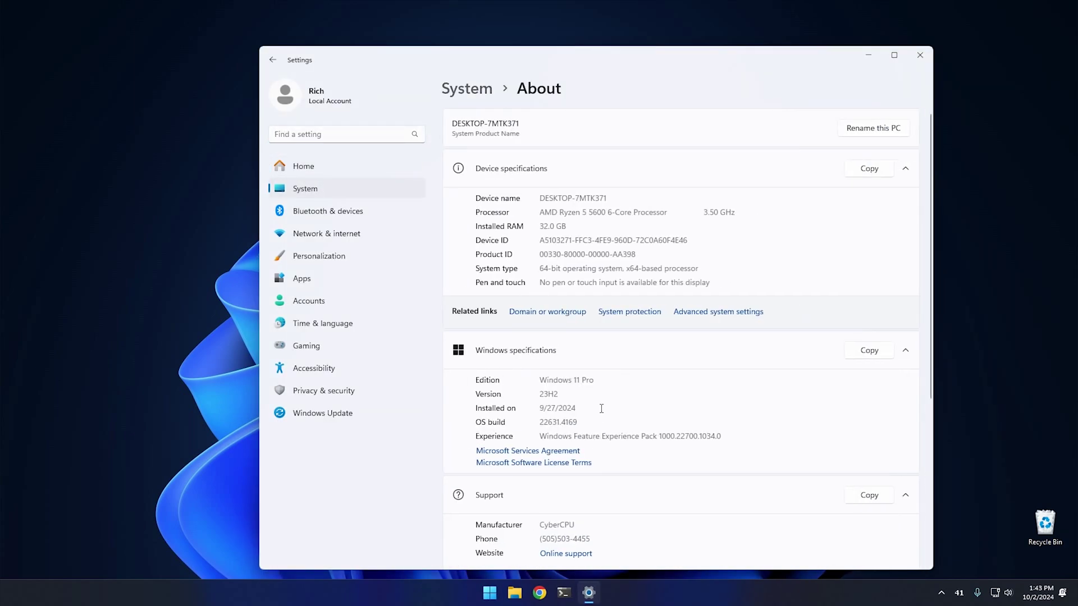
double_click(549, 395)
left_click(920, 56)
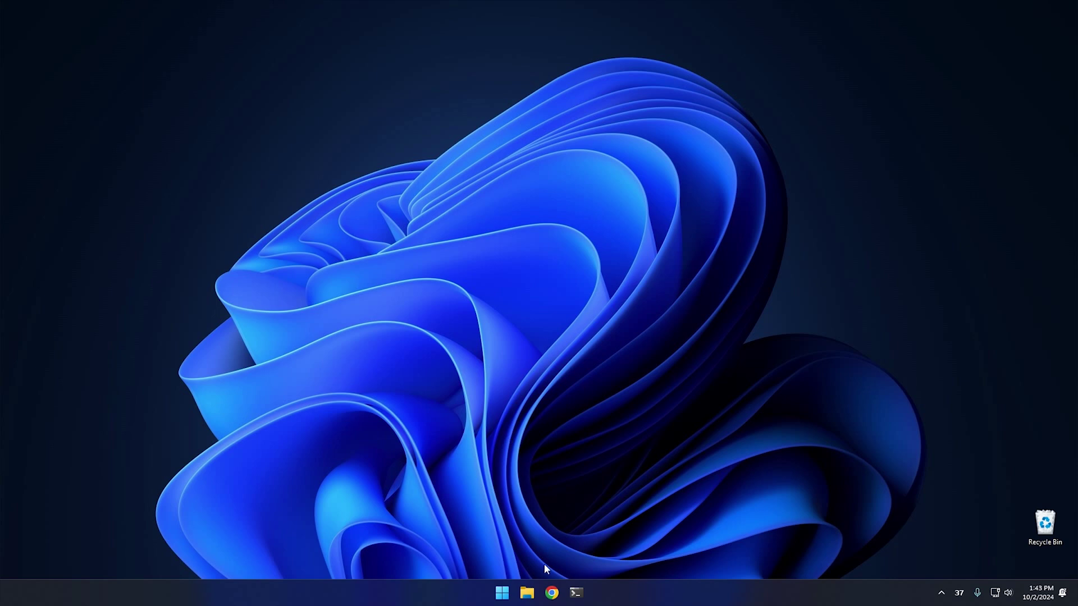
Step: Open Microsoft's Windows 11 download page in Chrome and request the Windows 11 (multi-edition ISO for x64 devices)
left_click(552, 593)
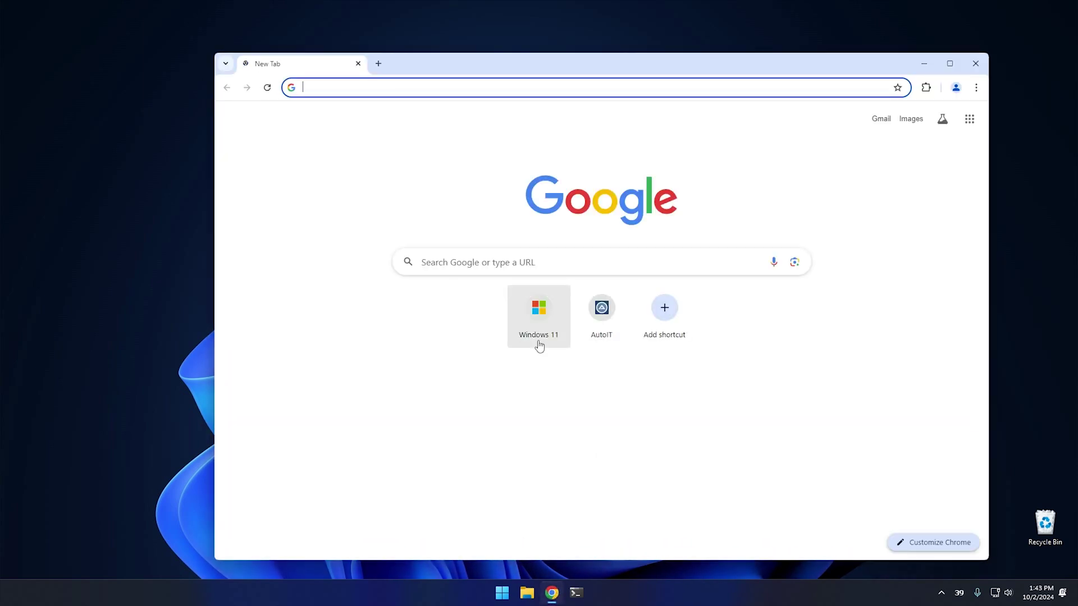
left_click(541, 331)
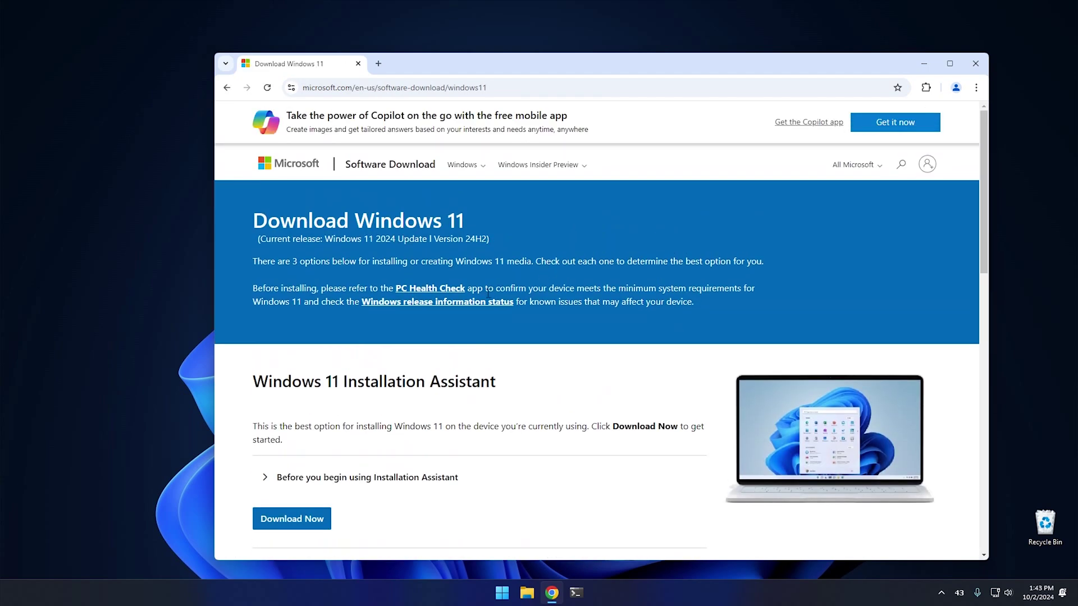
scroll(489, 291, "down", 10)
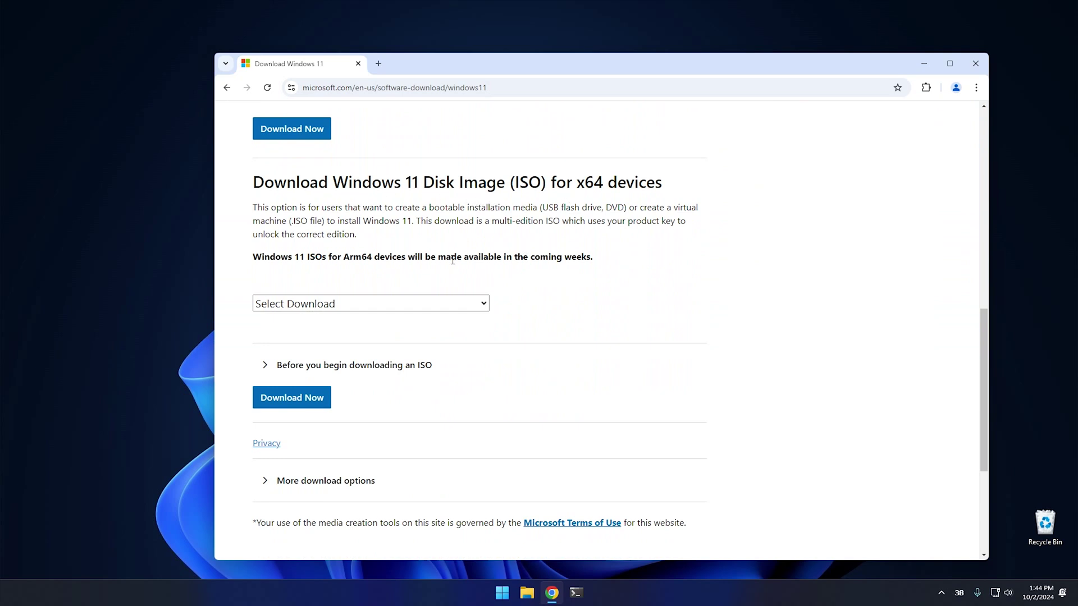
left_click(372, 308)
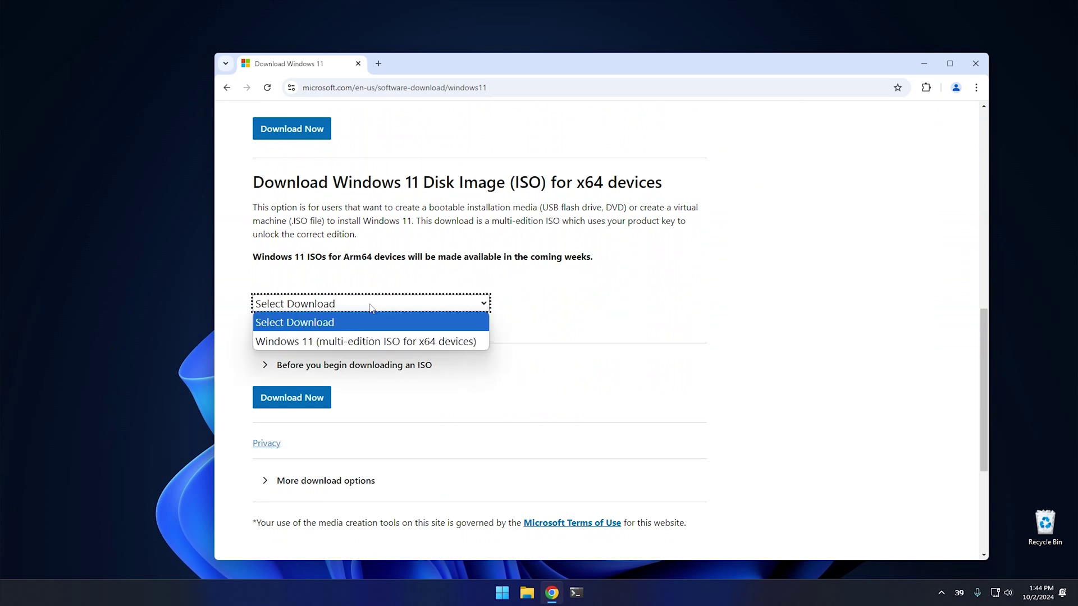
left_click(317, 341)
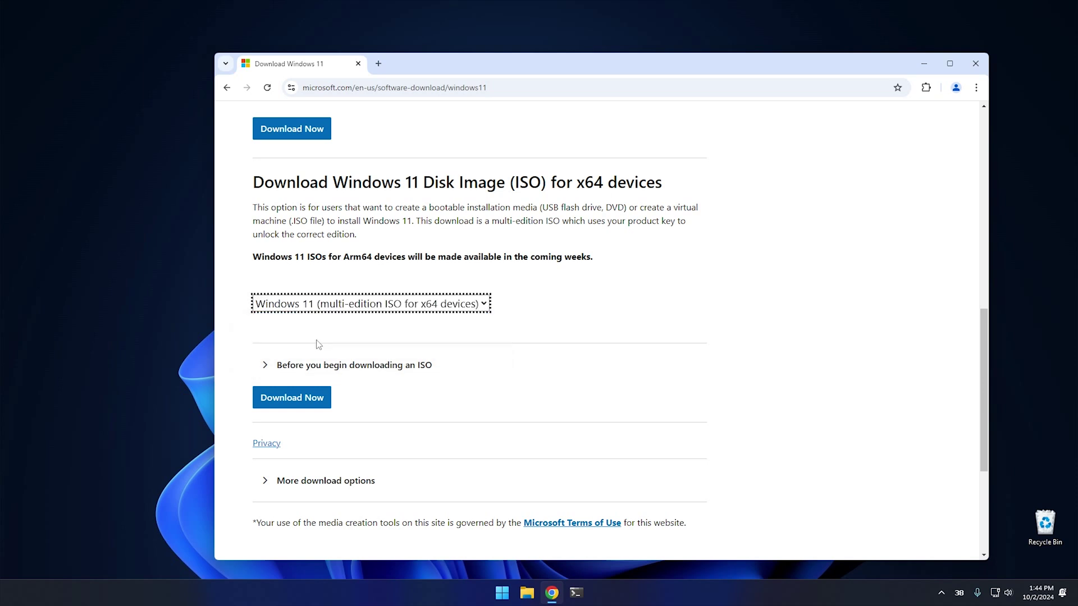
left_click(287, 397)
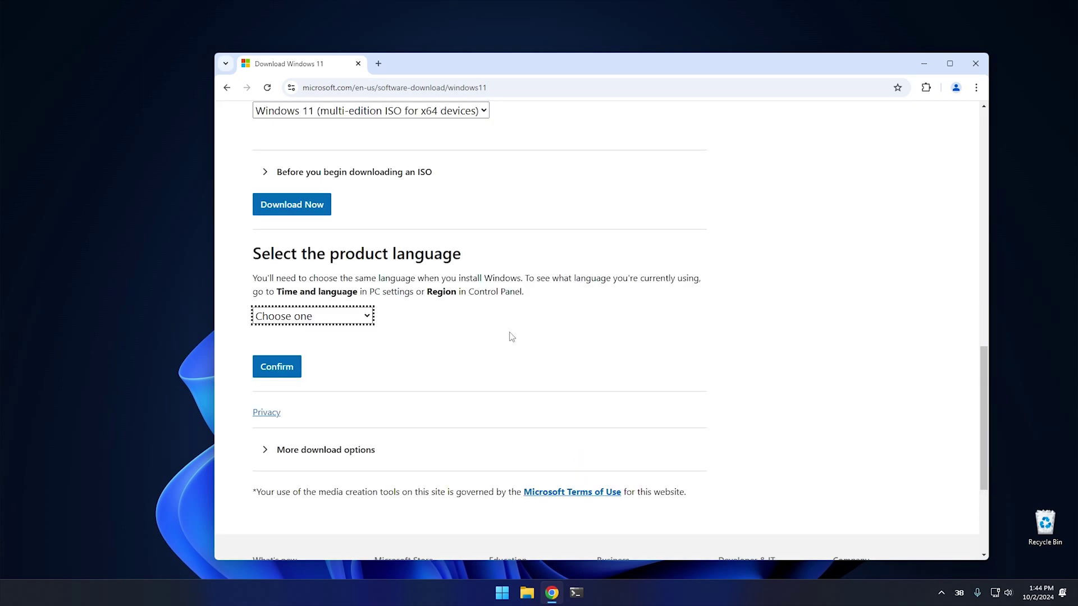
Step: Confirm English (United States) as the product language and start the 64-bit ISO download
left_click(350, 324)
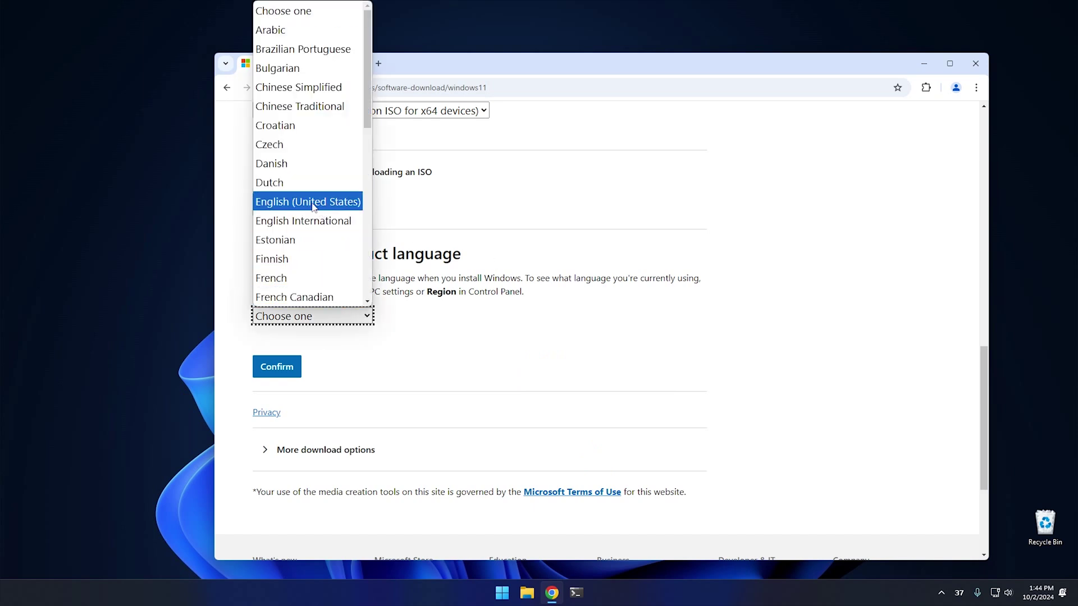
left_click(312, 207)
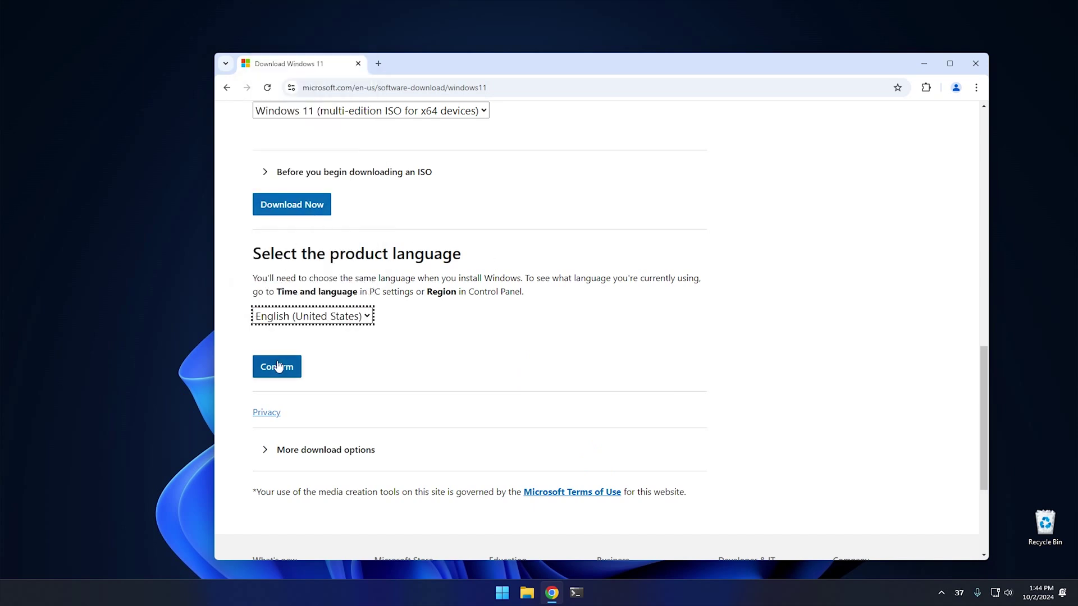
left_click(278, 370)
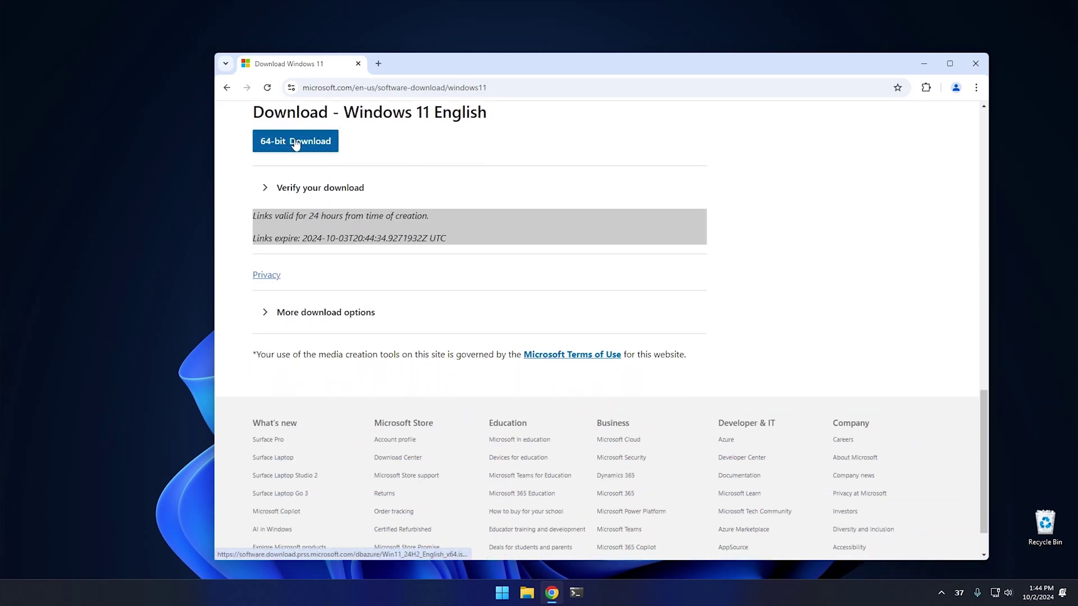
left_click(295, 142)
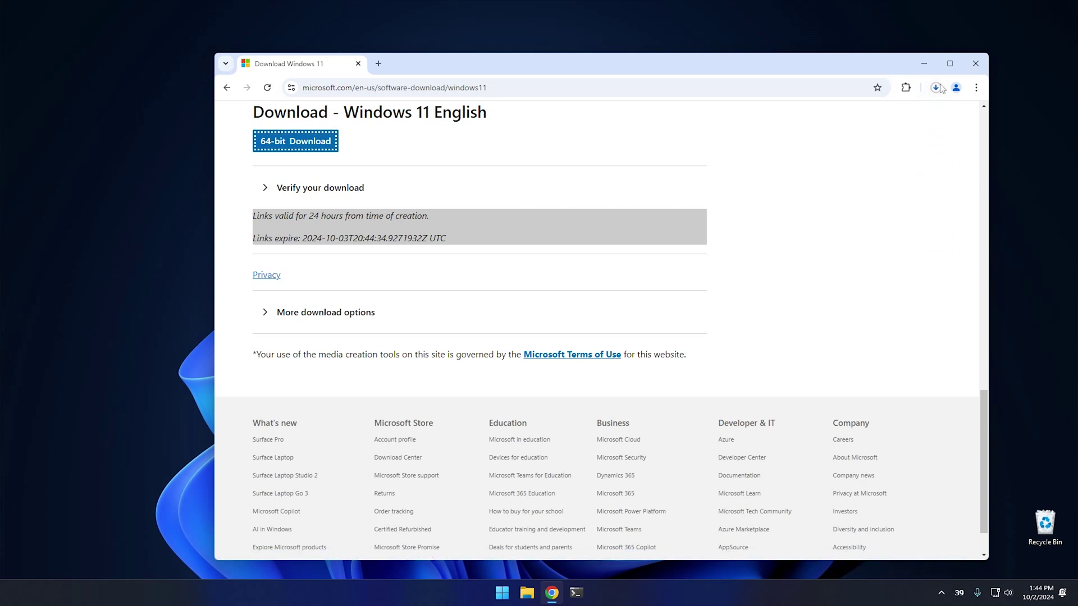
Step: Cancel the running download of Win11_24H2_English_x64.iso and close the browser
left_click(941, 91)
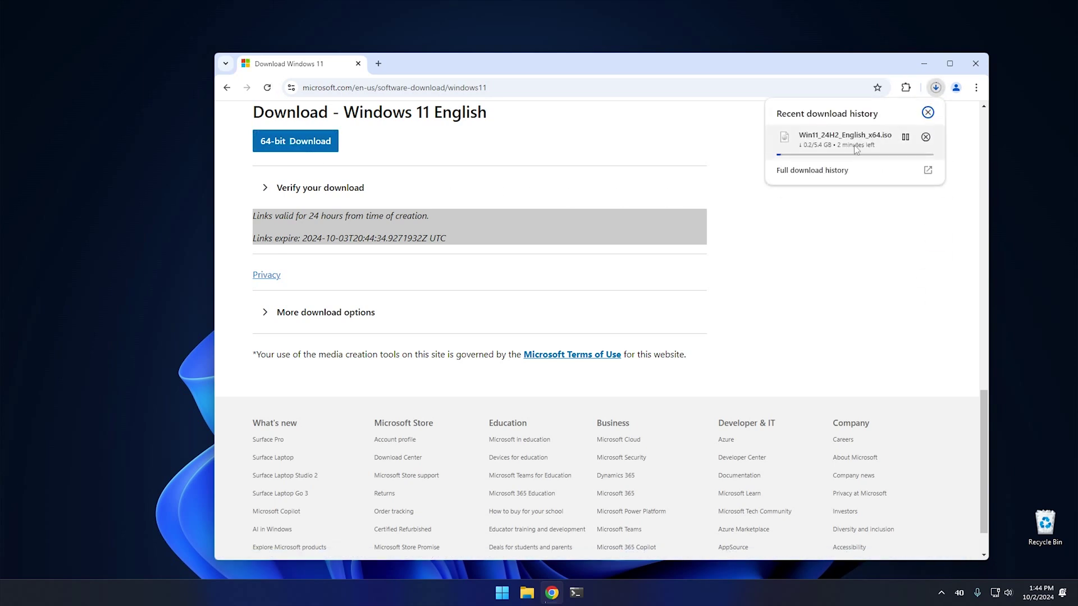
left_click(926, 138)
left_click(975, 64)
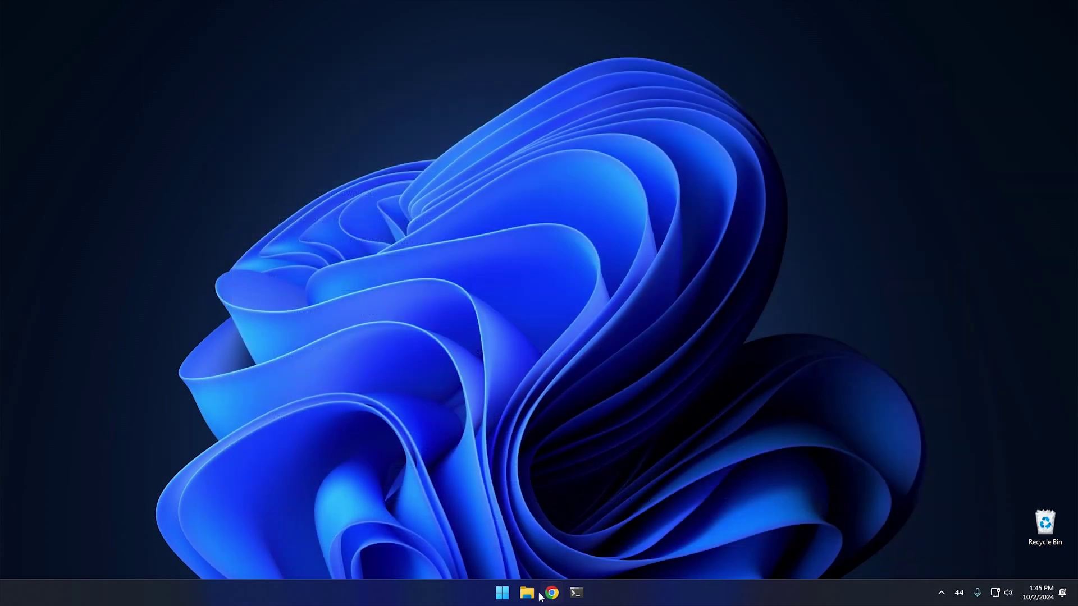
Step: Mount the Win11_23H2_English_x64v2 disc image from the Downloads folder and launch its setup application, allowing it to run
key("super+e")
double_click(654, 272)
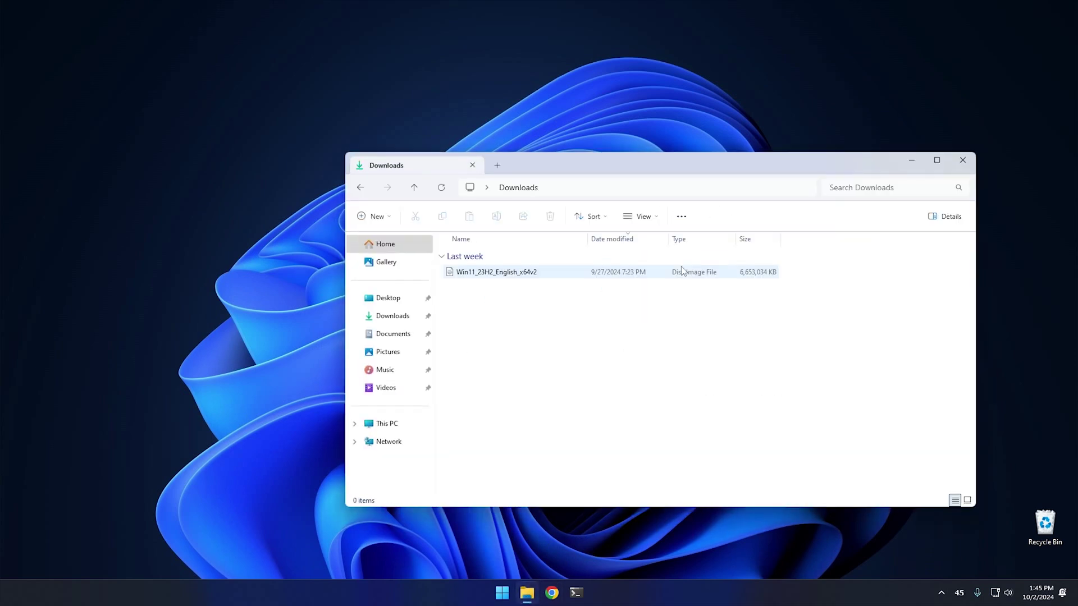
double_click(491, 273)
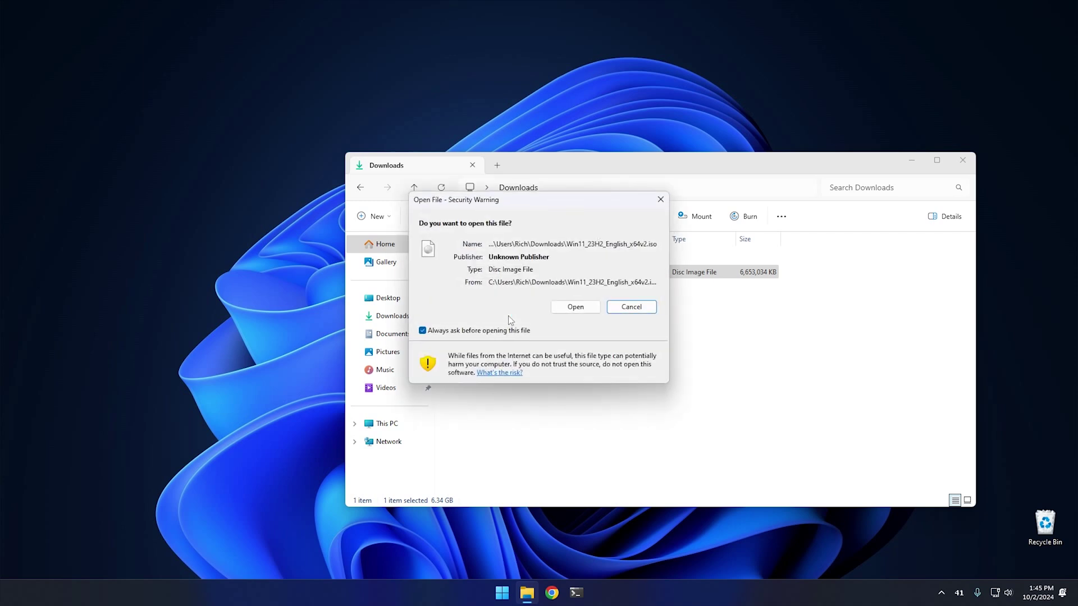
left_click(575, 307)
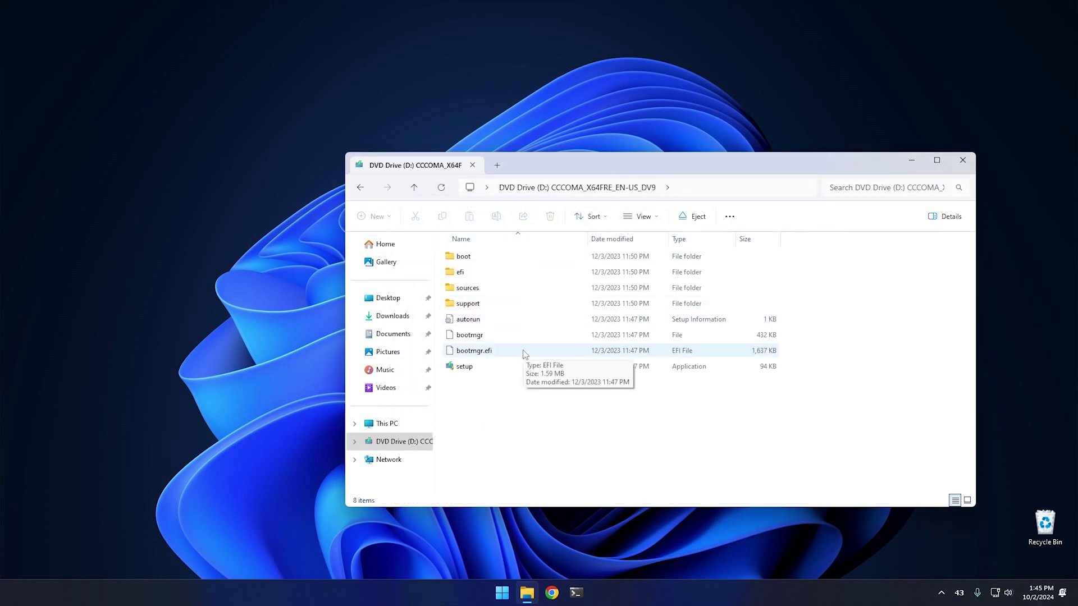
double_click(477, 366)
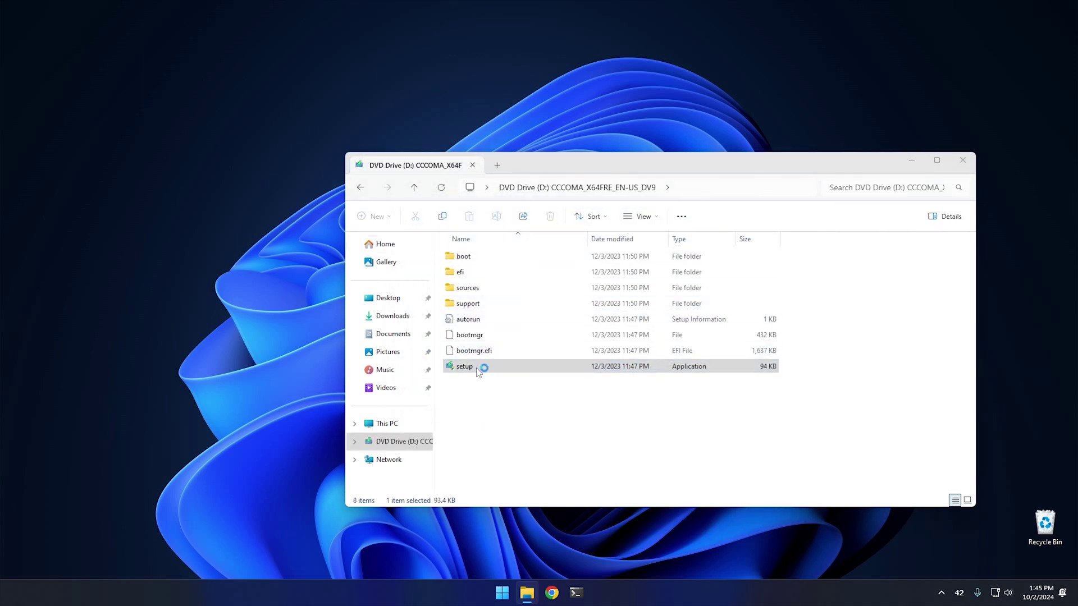
left_click(608, 458)
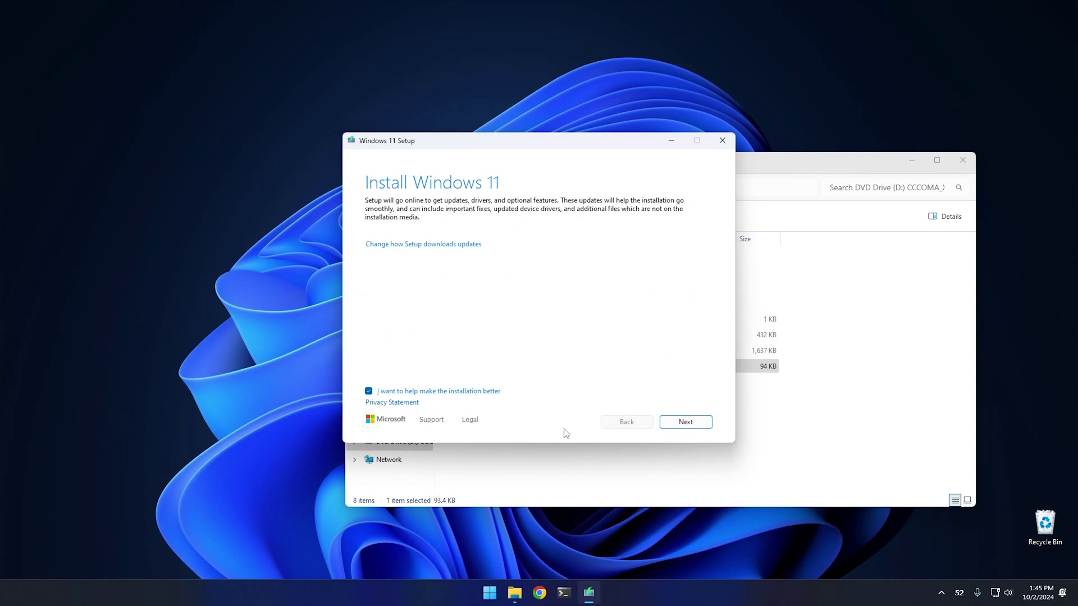
Step: Opt out of helping to make the installation better, continue Windows 11 Setup and accept the license terms
left_click(376, 392)
left_click(683, 424)
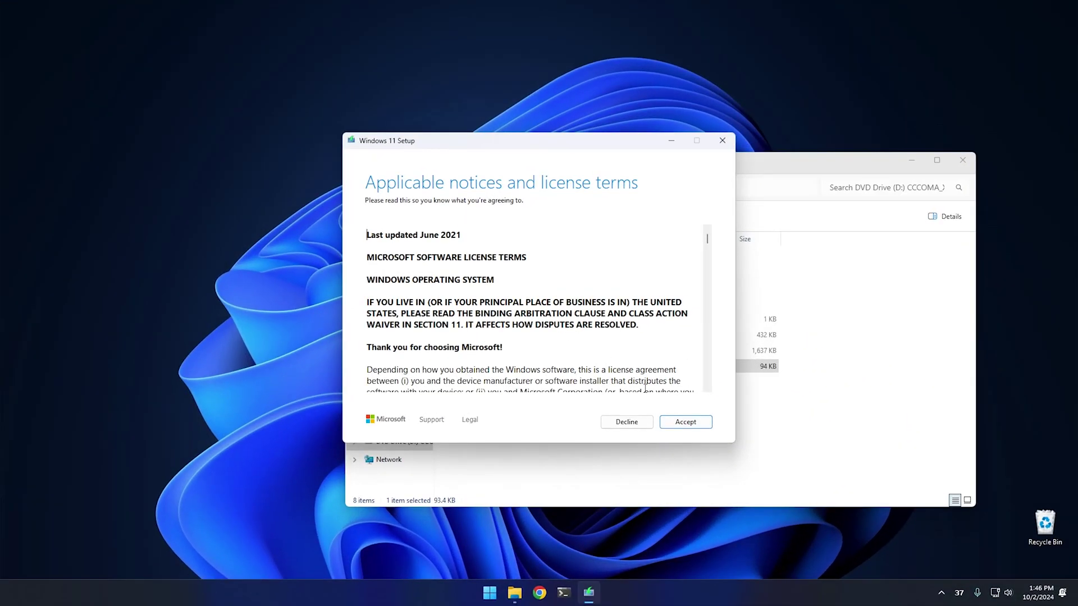
left_click(681, 423)
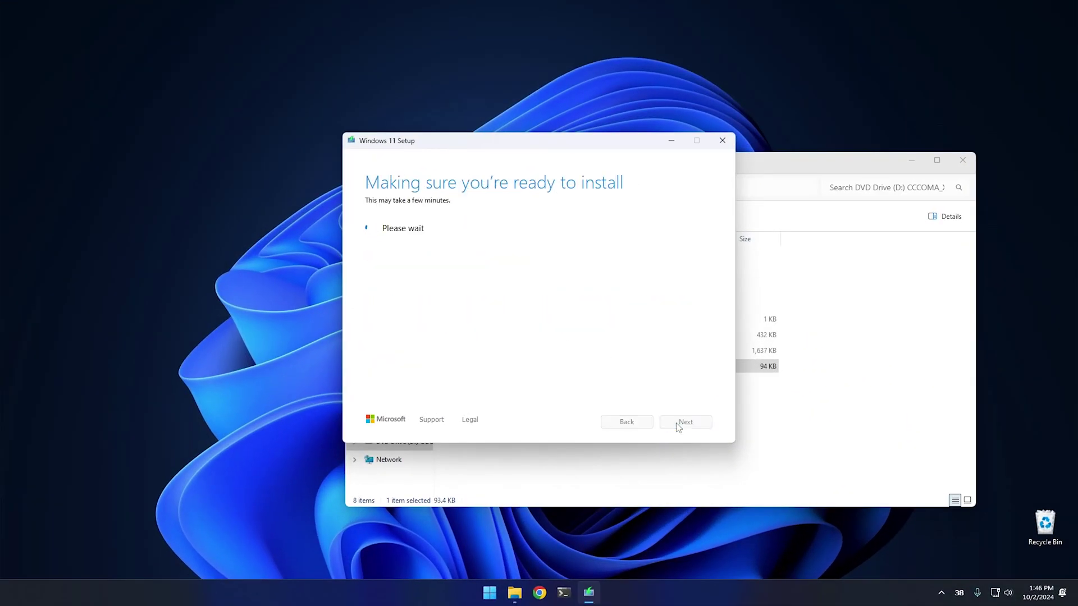